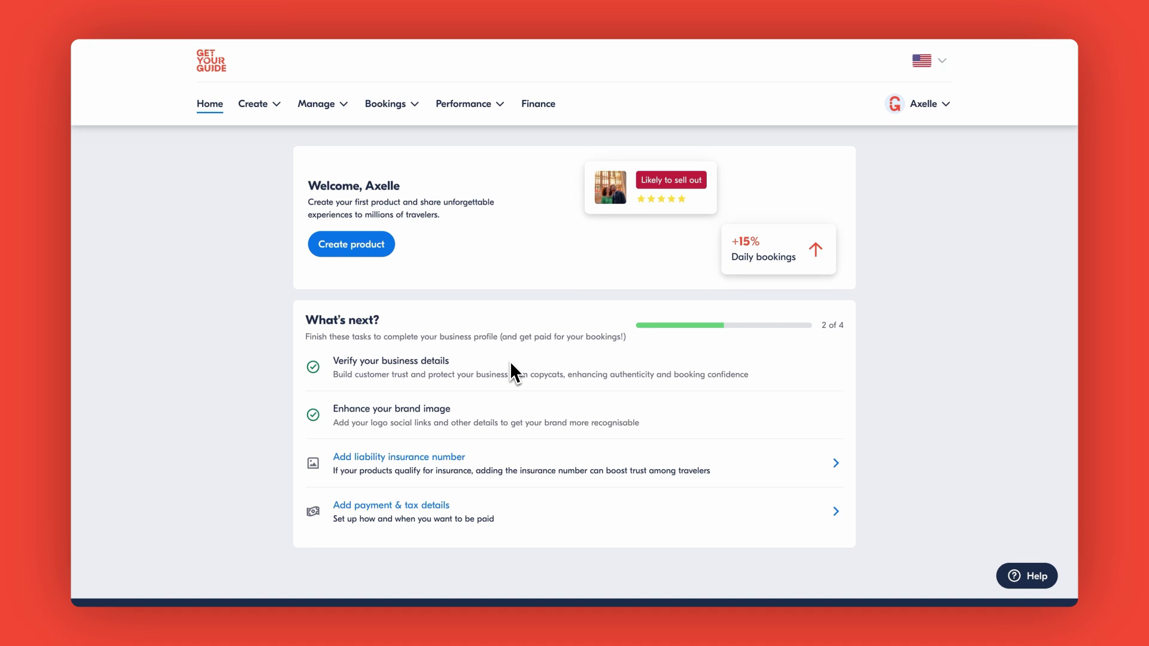
Step: Reach the Finance payment & tax details and begin editing the tax details
left_click(541, 110)
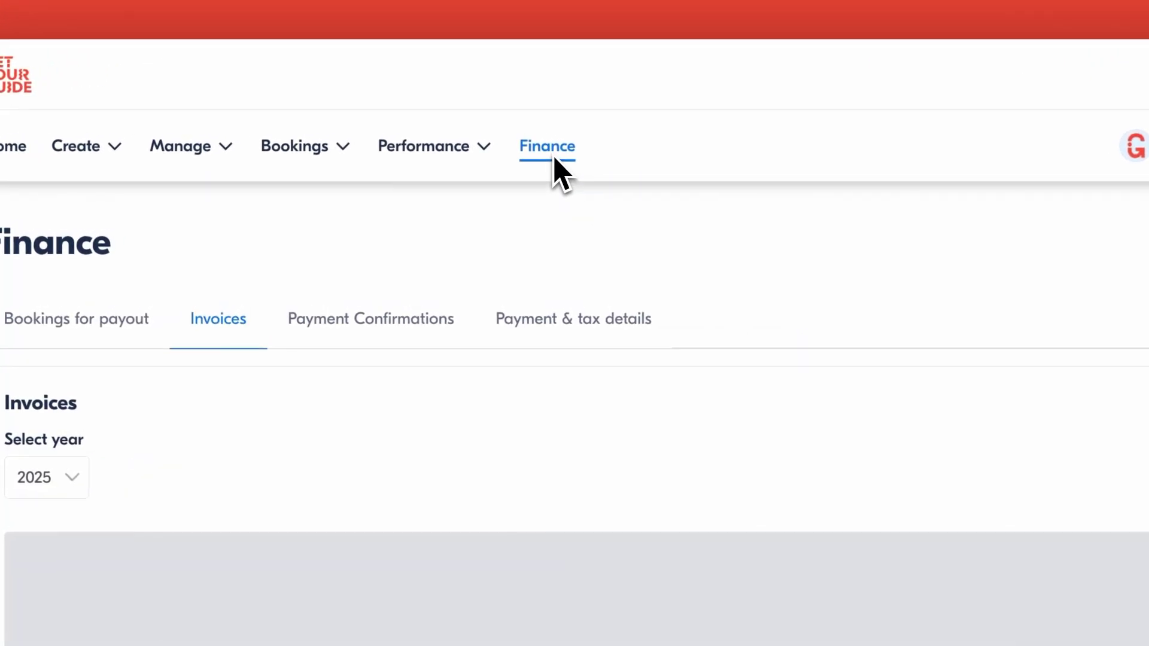
left_click(555, 217)
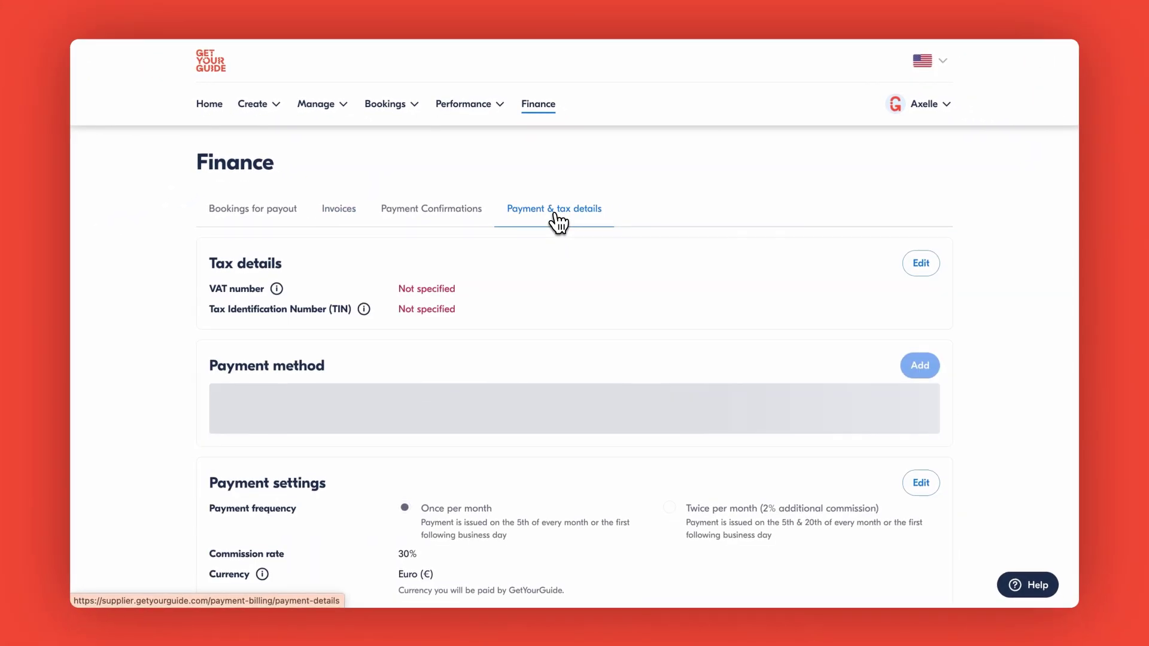
left_click(916, 271)
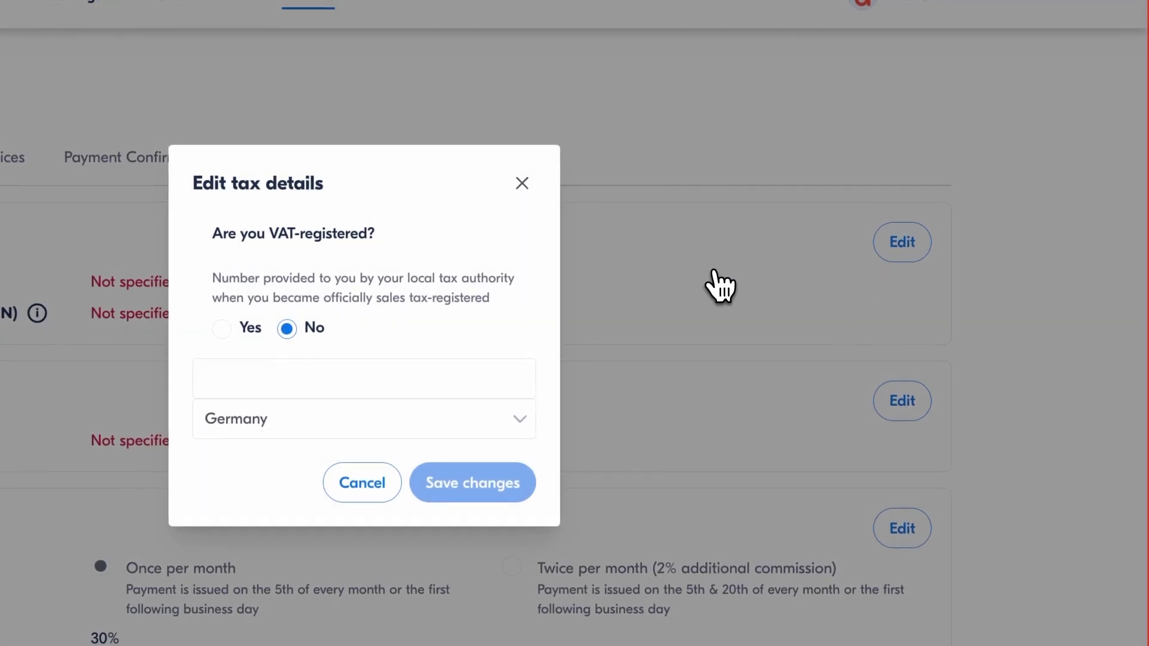
left_click(221, 330)
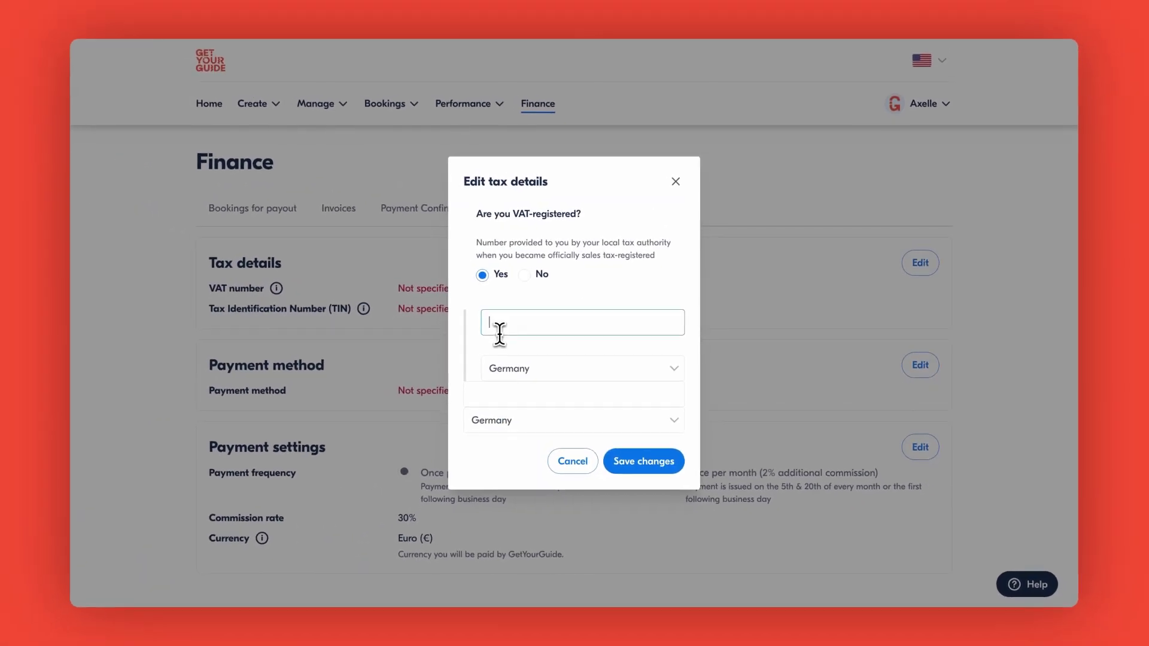
left_click(503, 396)
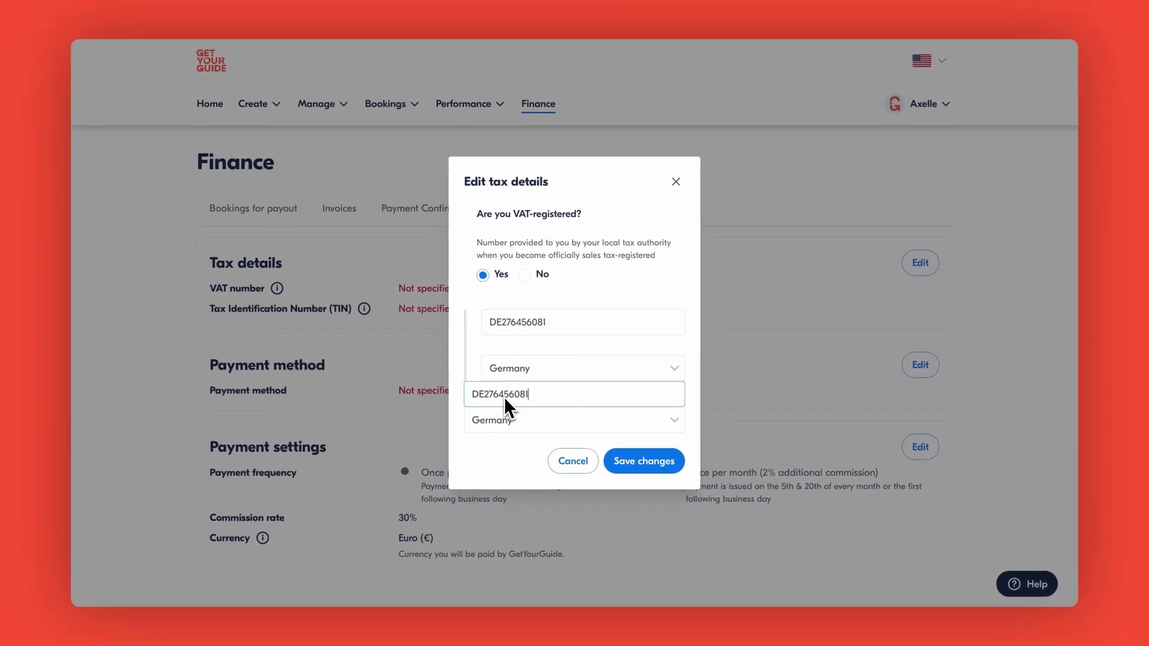
left_click(645, 461)
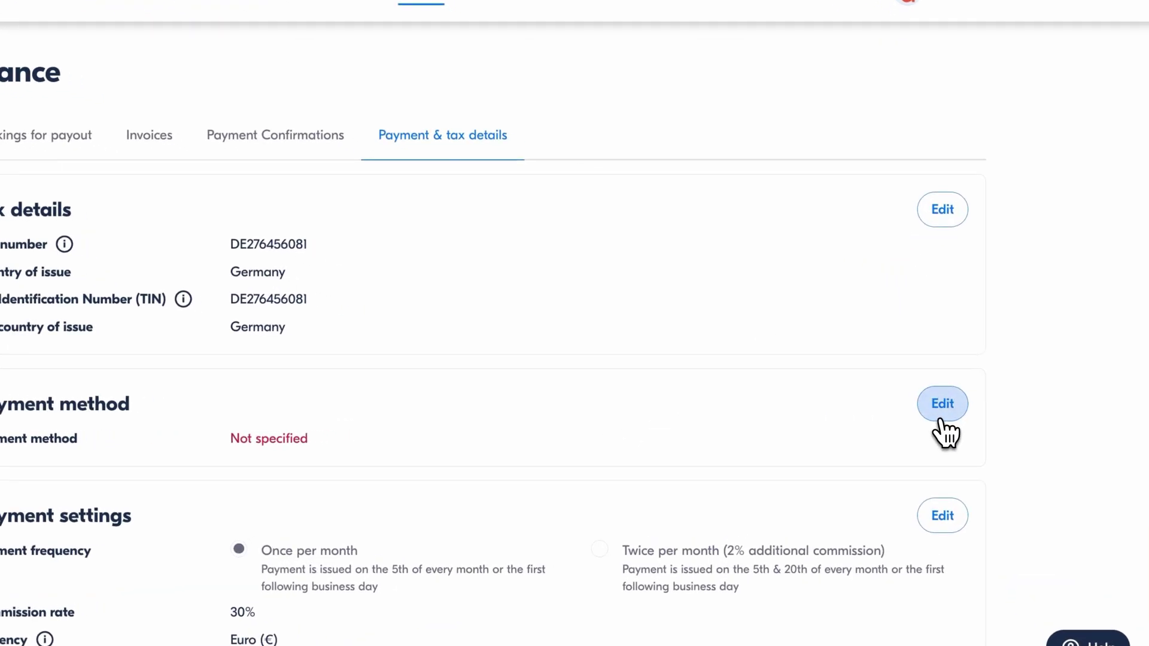
Step: Edit the payment method, trying PayPal before settling on bank transfer
left_click(940, 421)
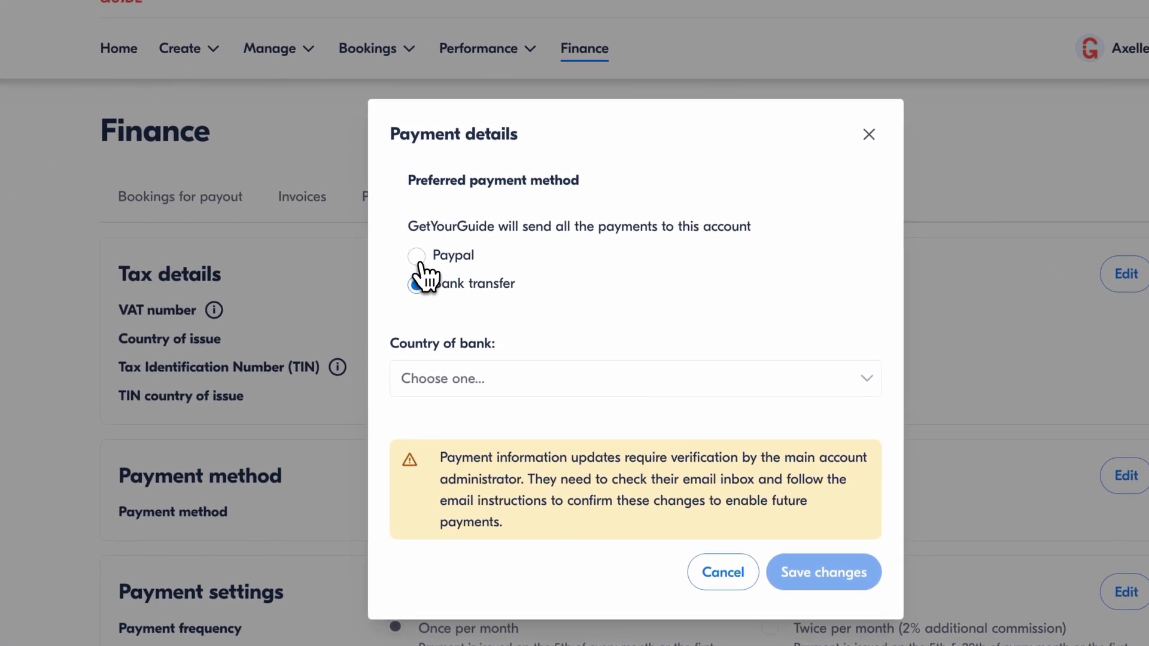
left_click(417, 257)
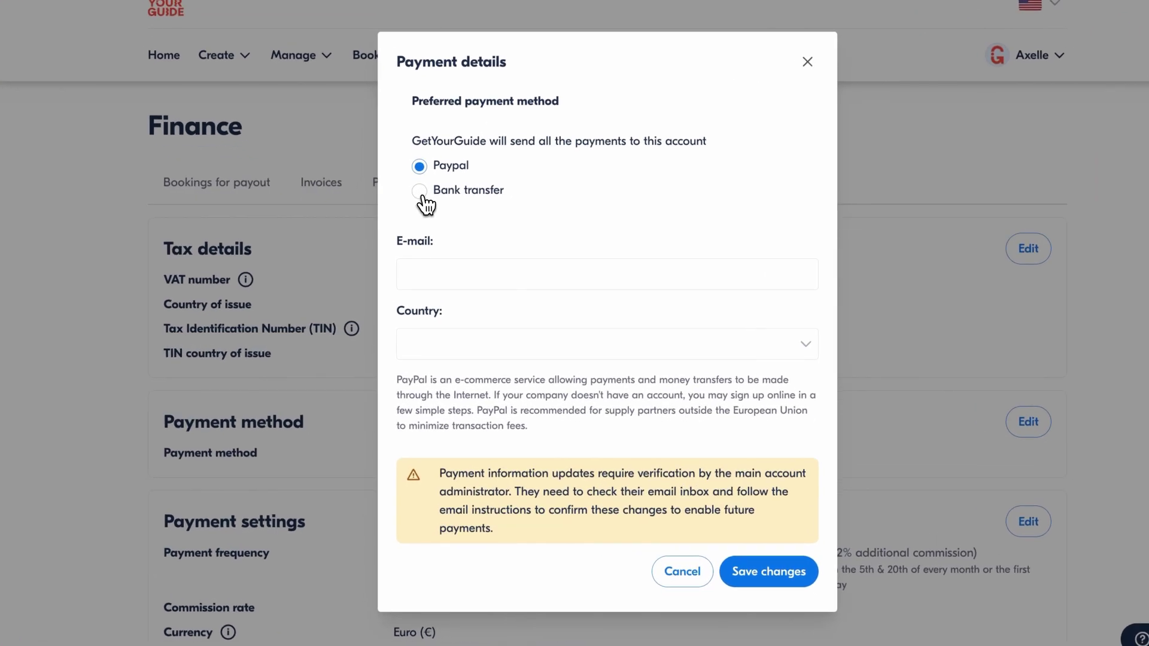
left_click(422, 216)
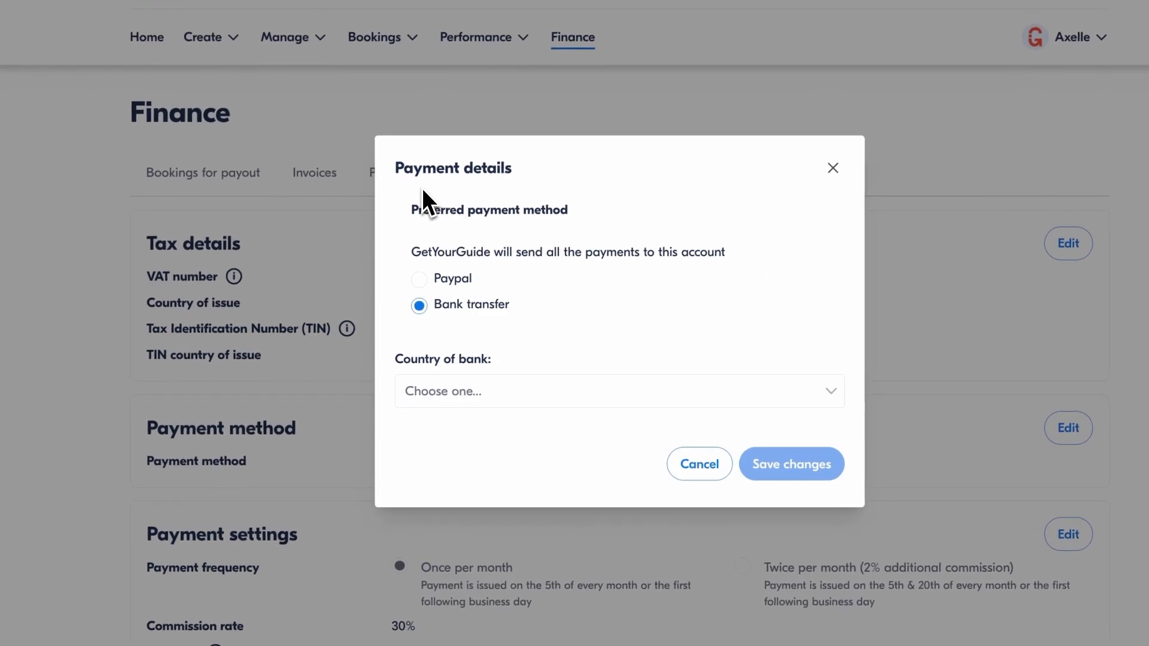
Step: Choose Germany as the bank's country and begin the IBAN entry
left_click(568, 403)
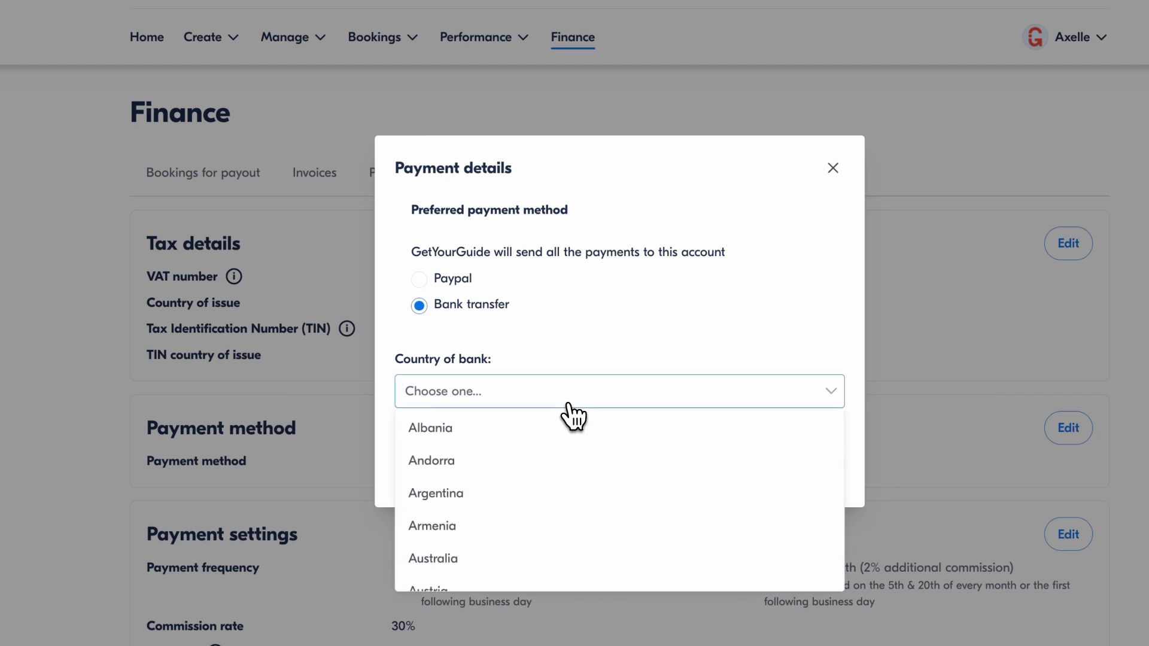
type("g")
key("Down")
key("Return")
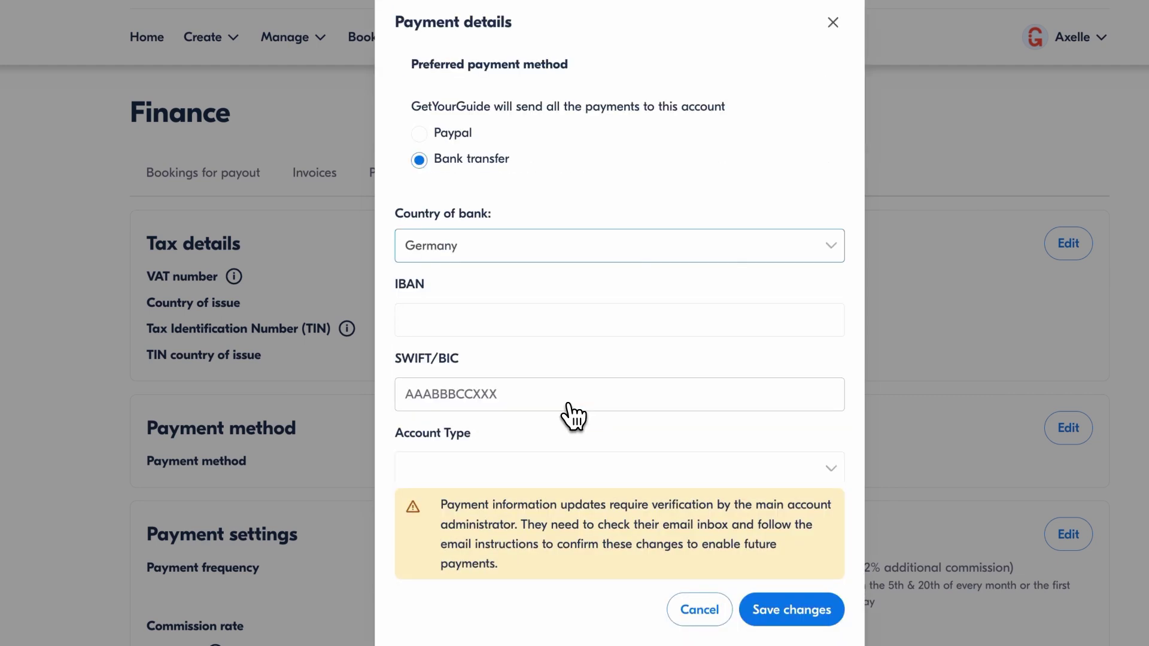
left_click(506, 317)
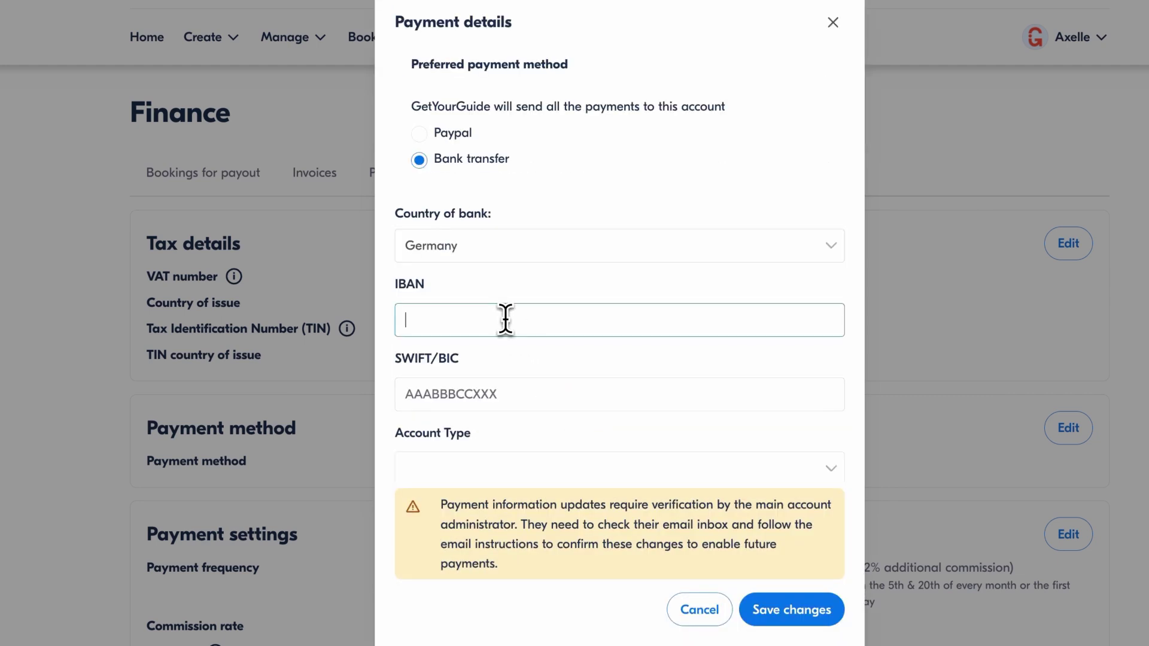
scroll(506, 319, "down", 1)
scroll(505, 319, "down", 2)
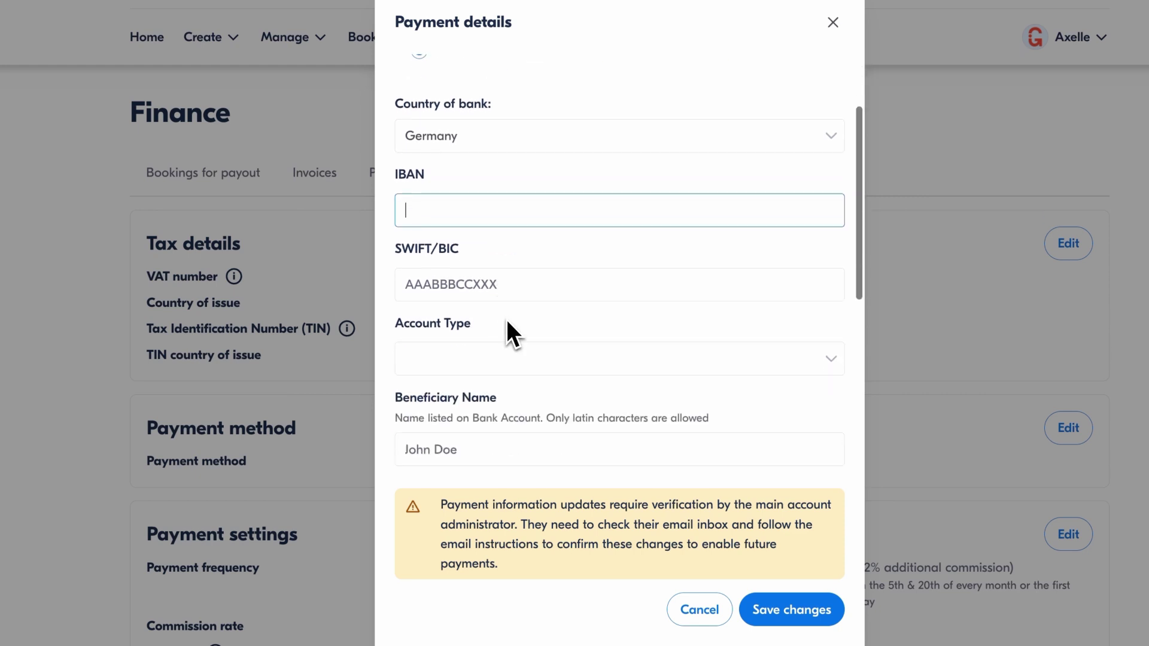
Step: Set the account type to Checking Account and start a payment instruction
left_click(510, 357)
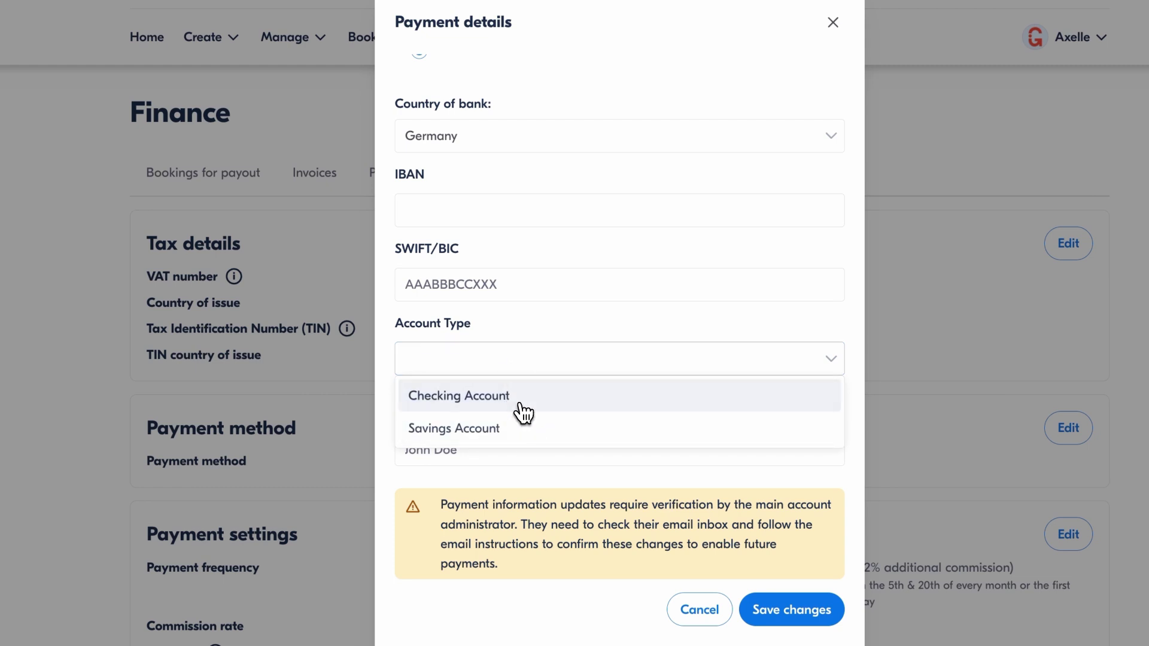
left_click(521, 402)
scroll(525, 415, "down", 1)
scroll(525, 416, "down", 2)
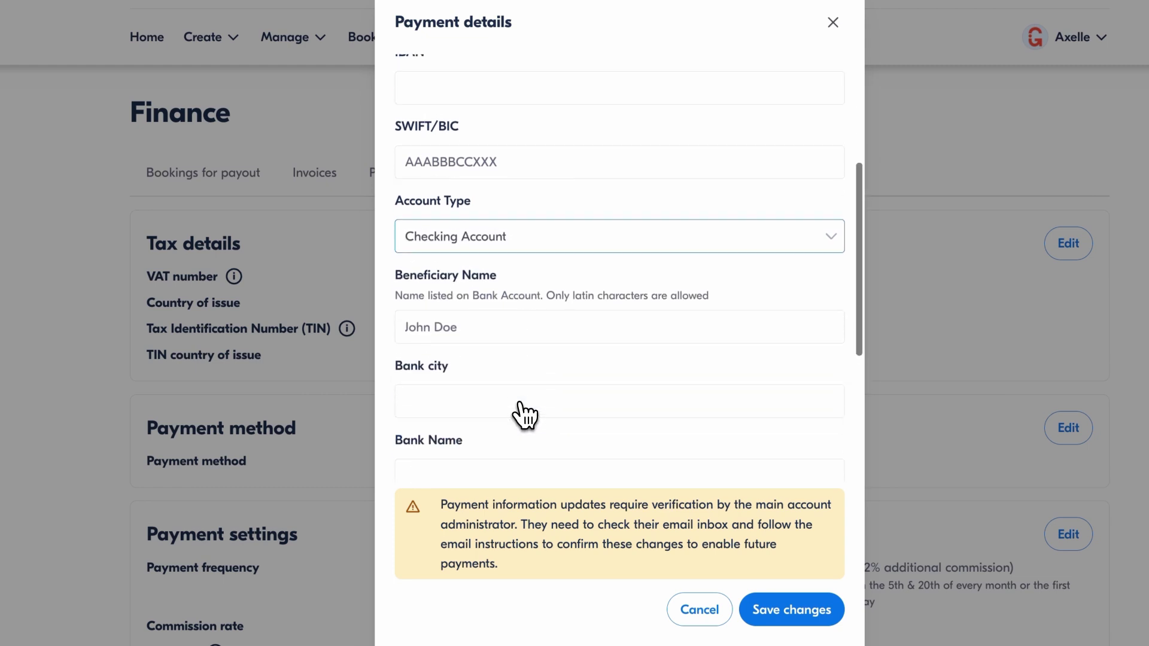
scroll(525, 414, "down", 1)
scroll(526, 415, "down", 1)
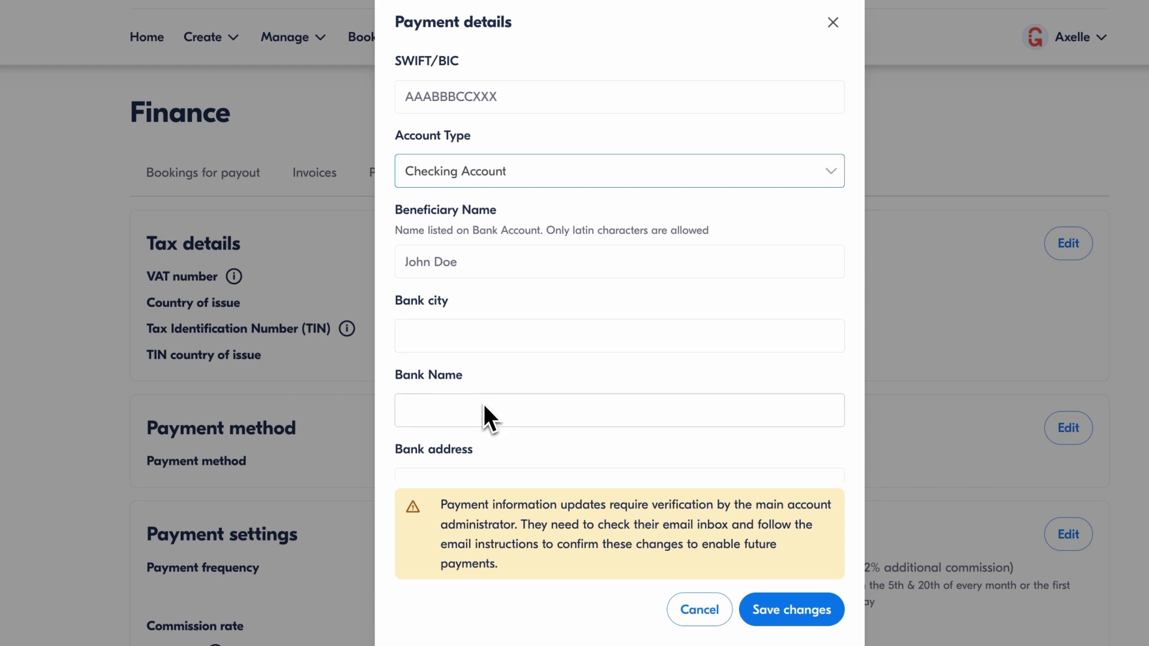
scroll(484, 406, "down", 2)
scroll(485, 407, "down", 1)
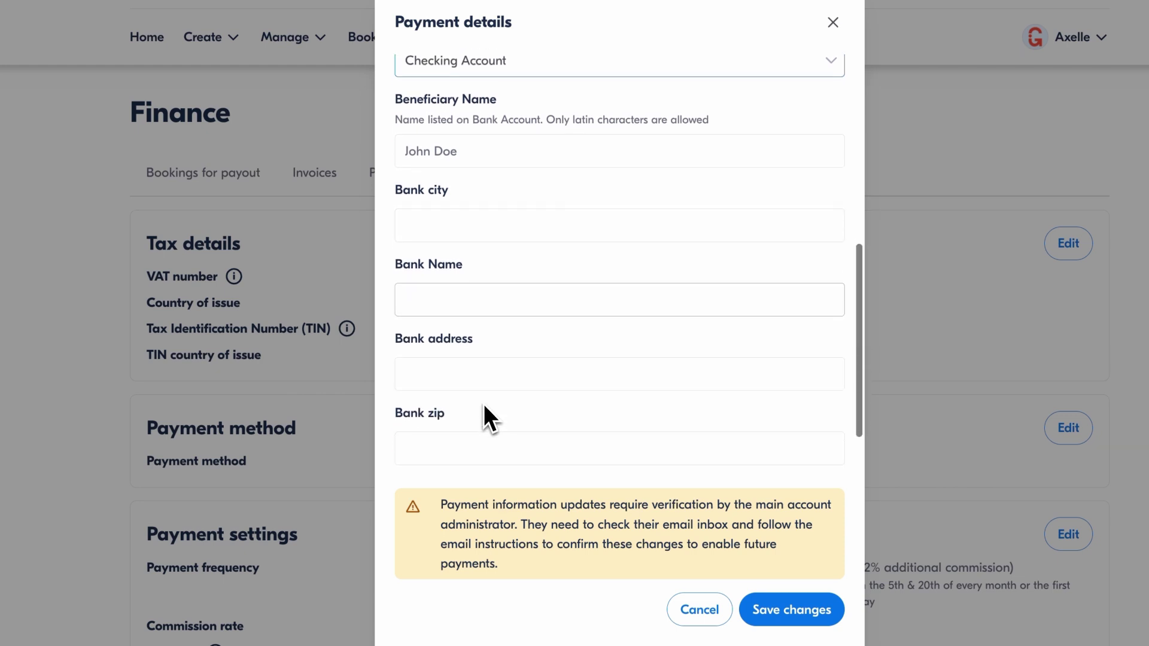
scroll(484, 406, "down", 1)
scroll(484, 404, "down", 1)
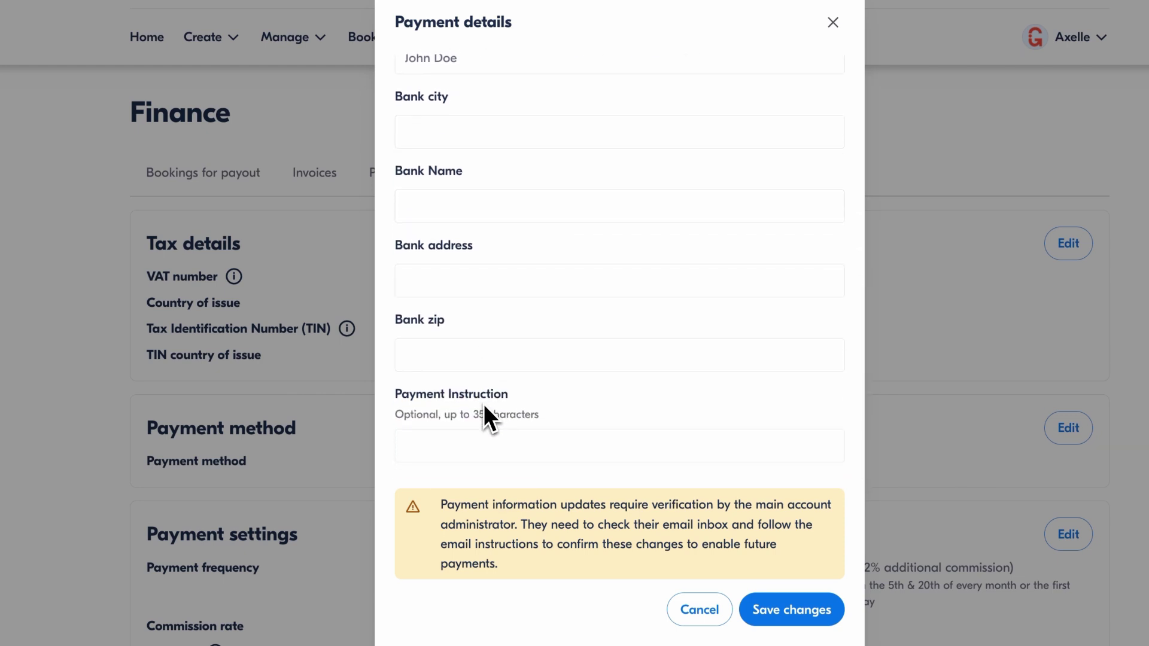
left_click(469, 453)
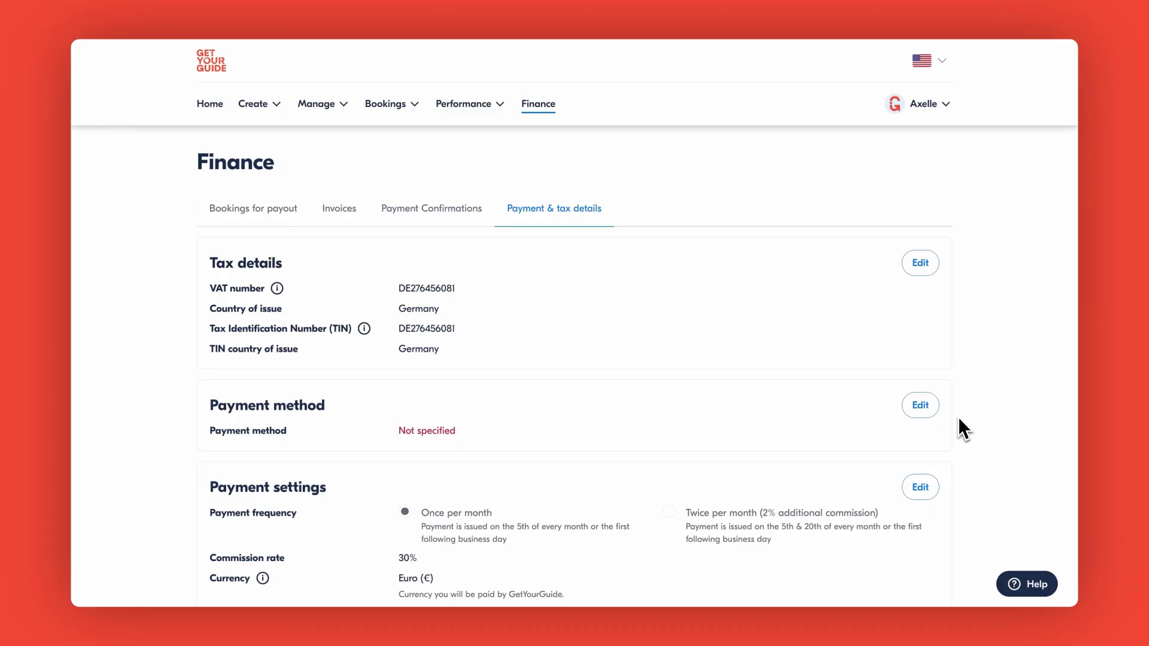
scroll(958, 429, "down", 2)
scroll(958, 420, "down", 2)
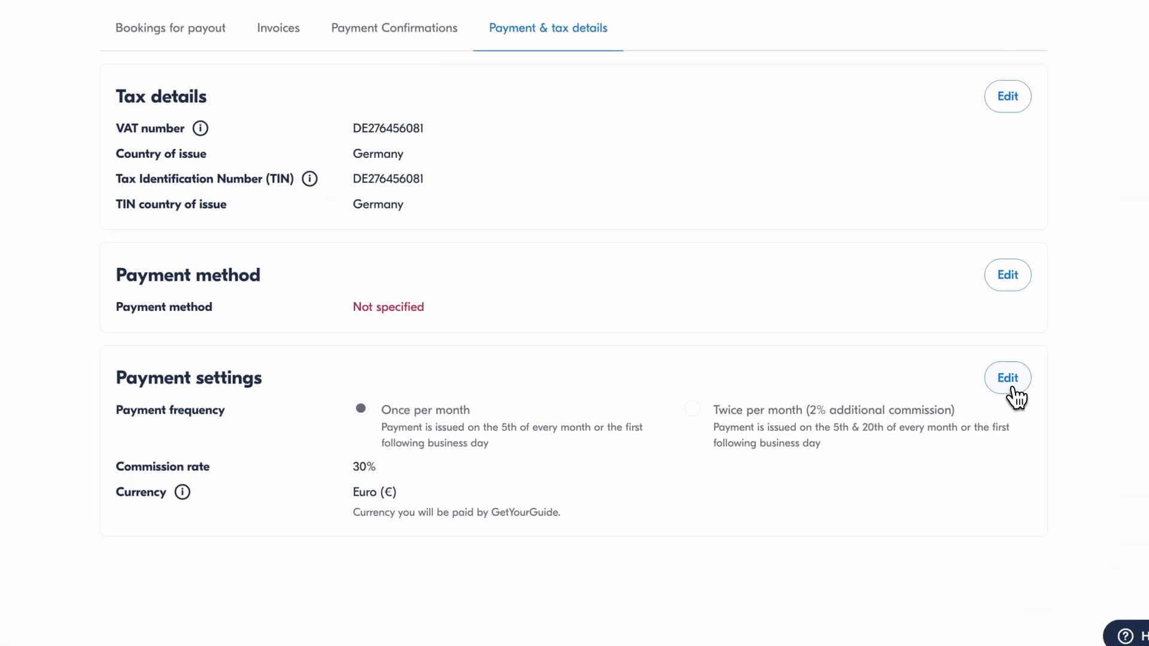
Step: Edit the payment settings showing monthly payouts, 30% commission and euros
left_click(920, 362)
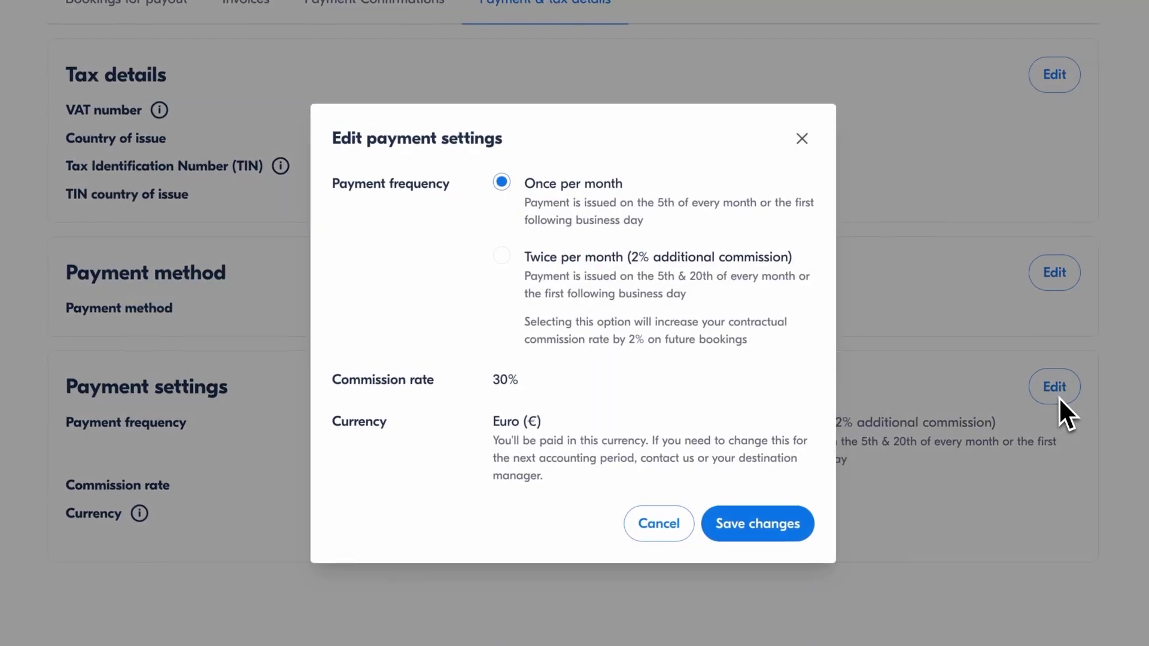